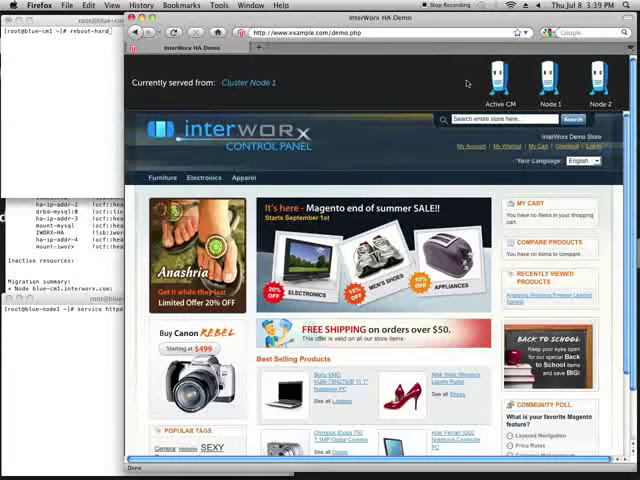
Stop httpd on node1 and confirm the store page now comes from Cluster Node 2
left_click(52, 362)
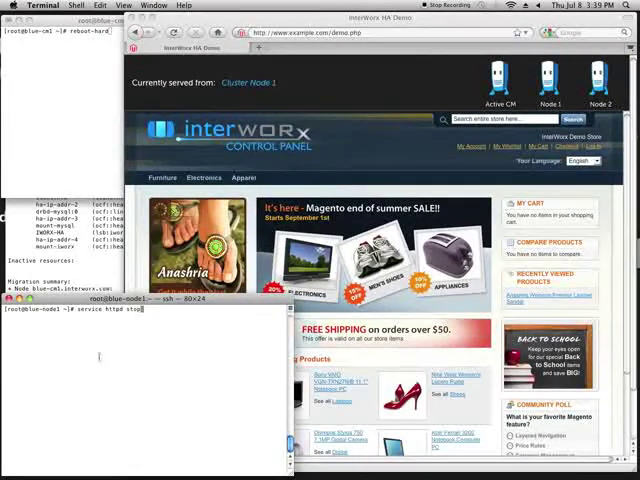
key("Return")
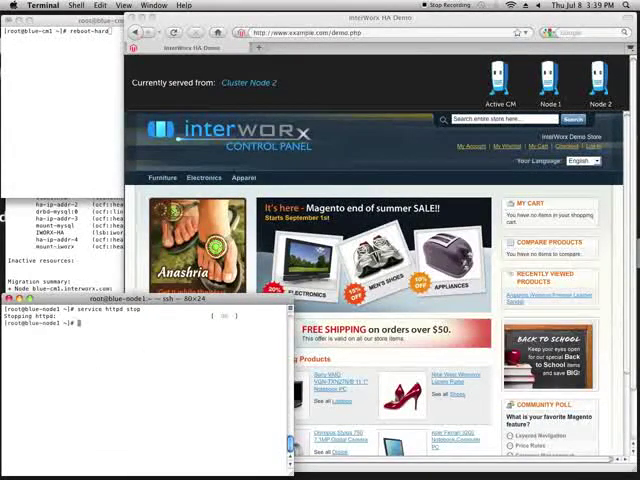
left_click(352, 105)
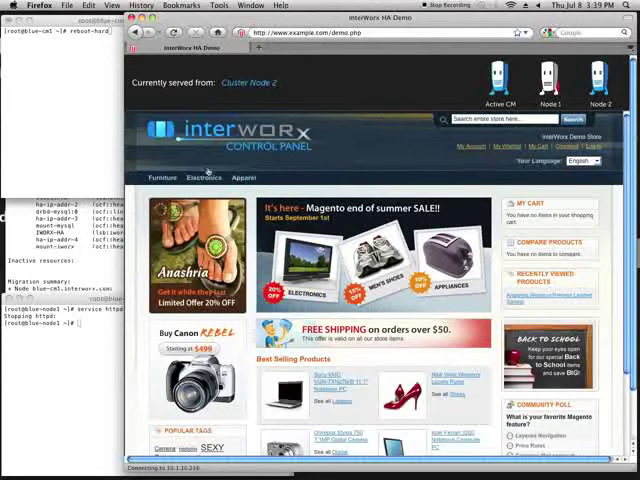
Restart httpd on node1 with 'service httpd start' and reload the store page
left_click(55, 382)
type("clear")
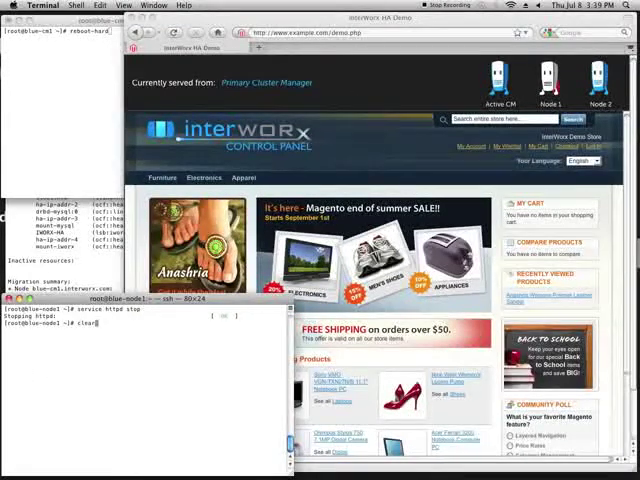
type("service httpd start")
key("Return")
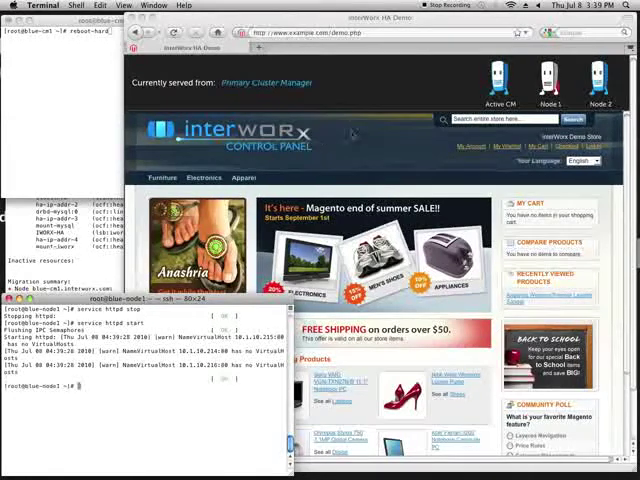
left_click(360, 131)
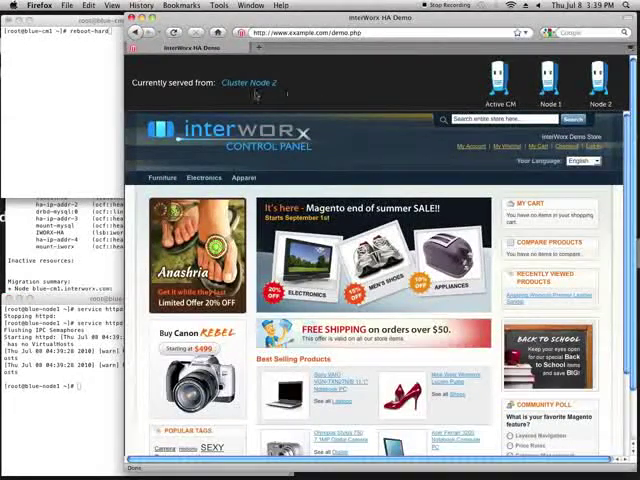
key("F5")
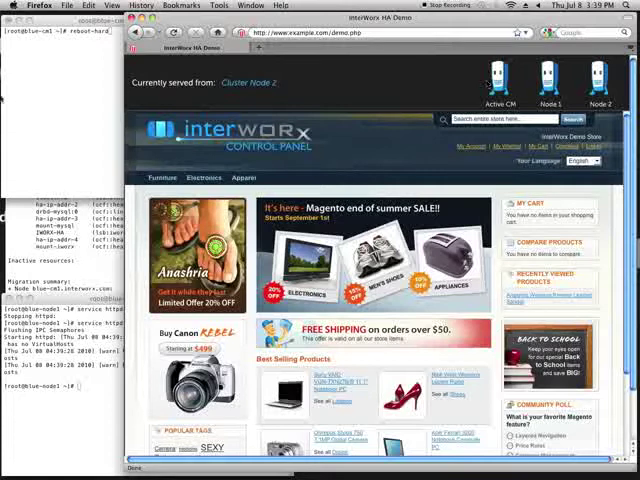
Hard-reboot the blue-cm1 cluster manager and watch the store page go down
left_click(60, 97)
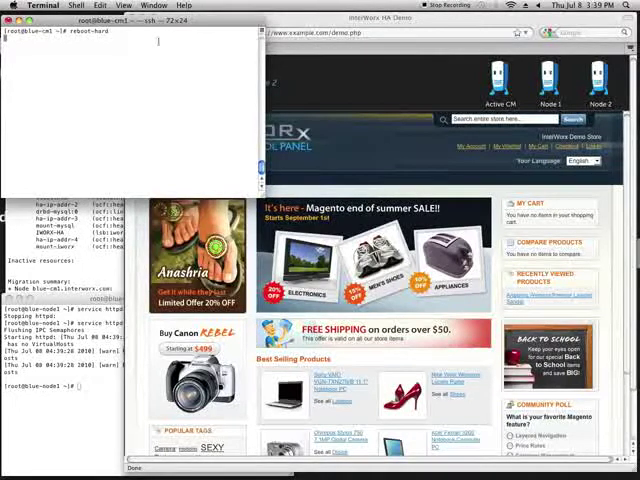
left_click(322, 86)
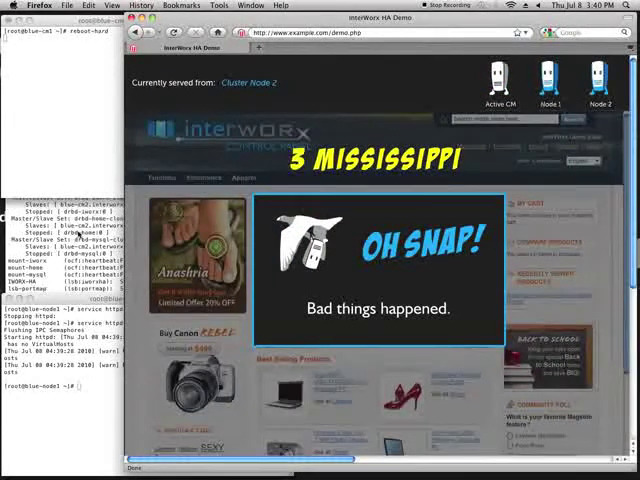
Check blue-cm2's cluster status, showing blue-cm1 OFFLINE and blue-cm2 taking over resources
left_click(80, 232)
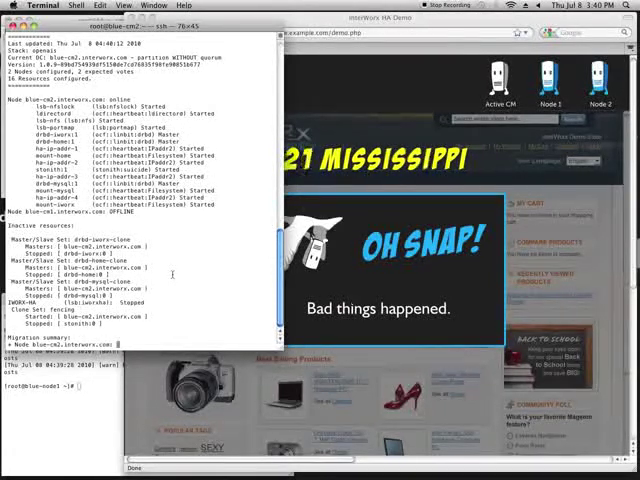
Bring the store page forward to check whether it is back in service
left_click(362, 130)
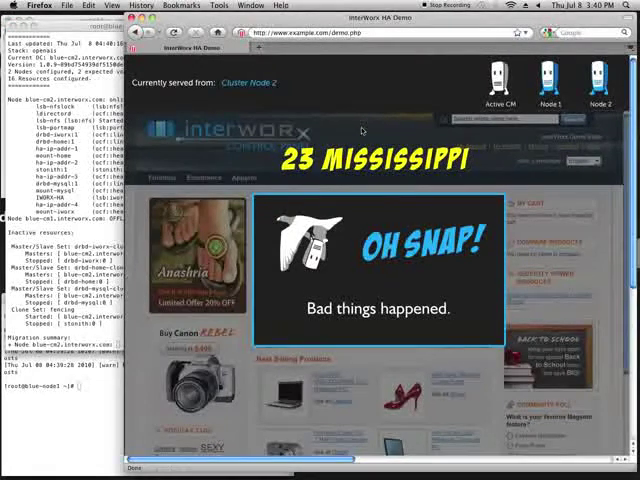